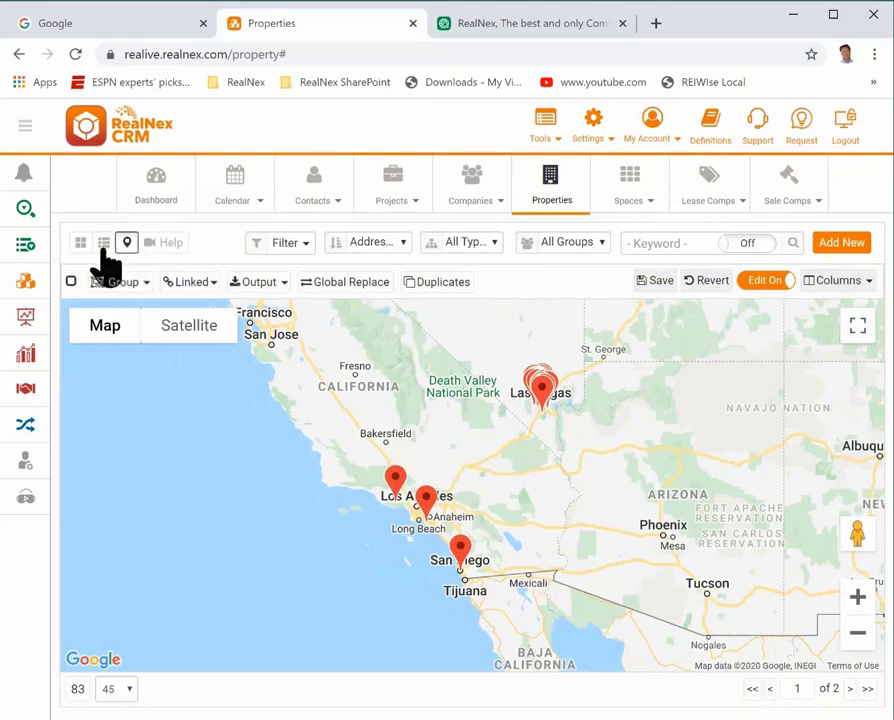
# Show the properties as a list and add the Latitude and Longitude columns to the view
pyautogui.click(104, 243)
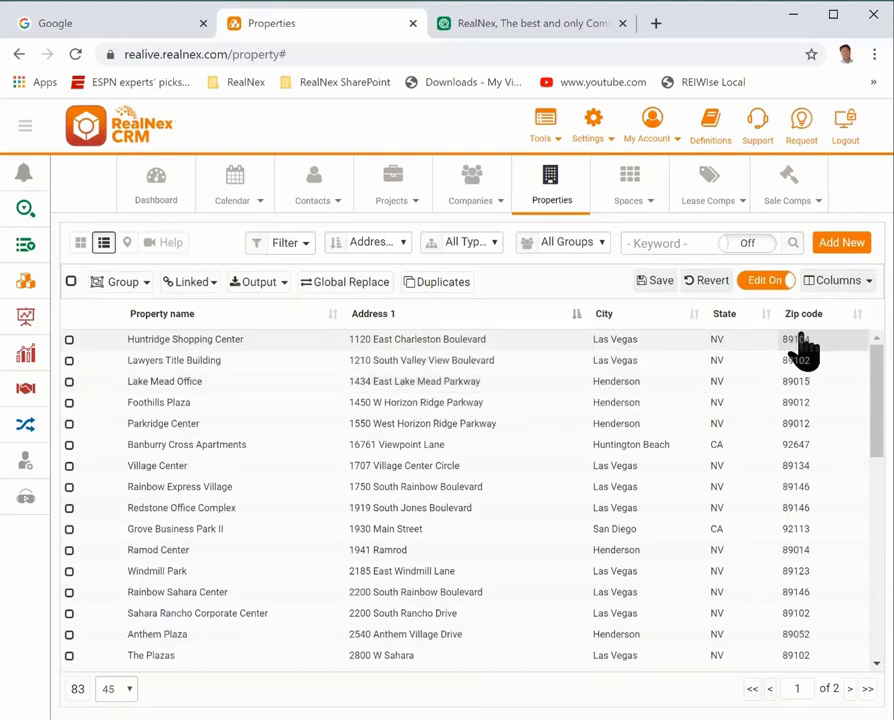
pyautogui.click(848, 286)
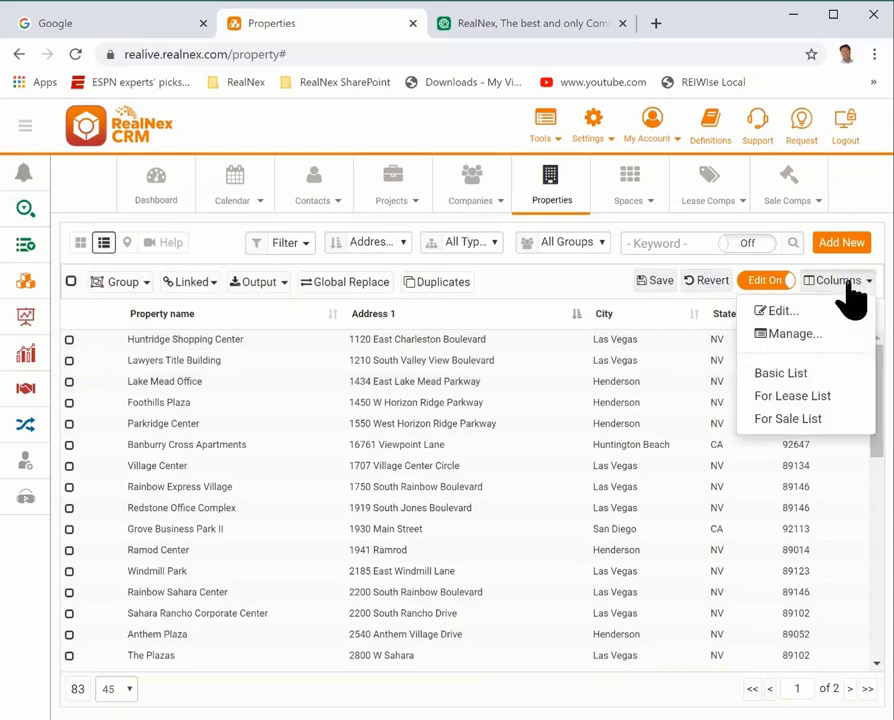
pyautogui.click(786, 312)
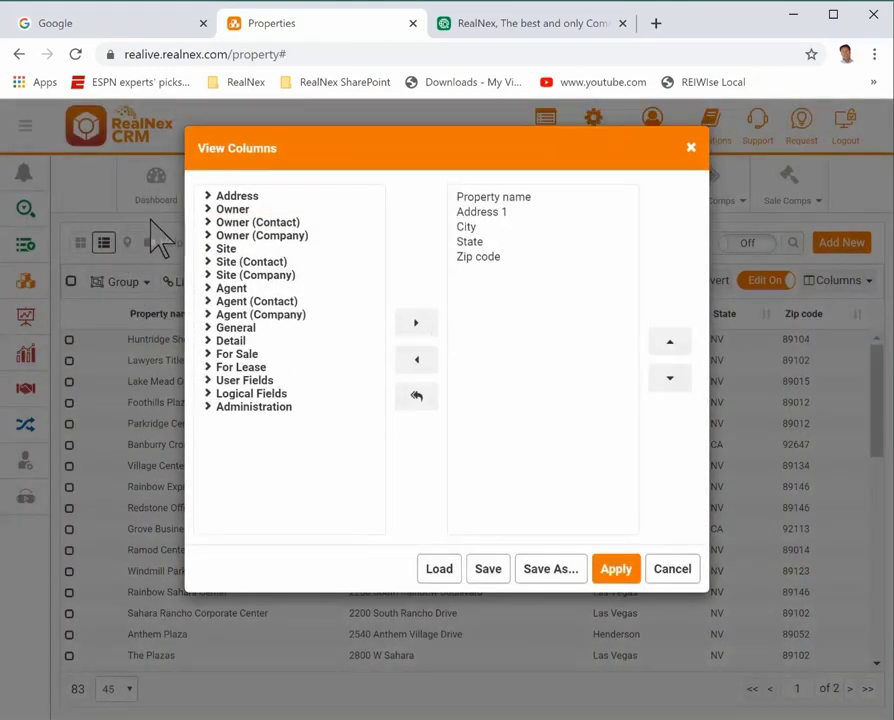
pyautogui.click(208, 197)
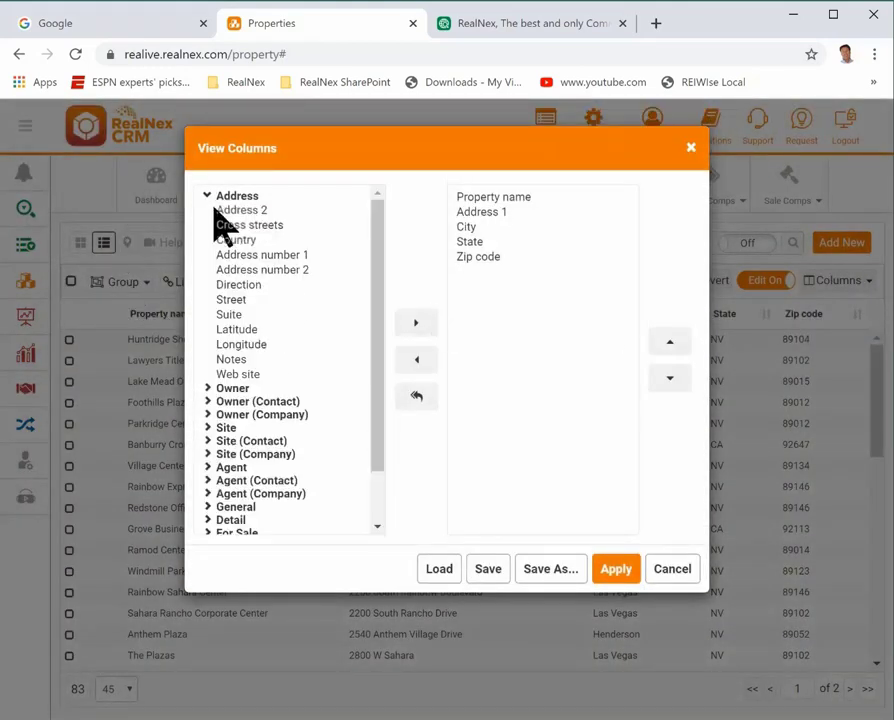
pyautogui.doubleClick(233, 332)
pyautogui.doubleClick(233, 330)
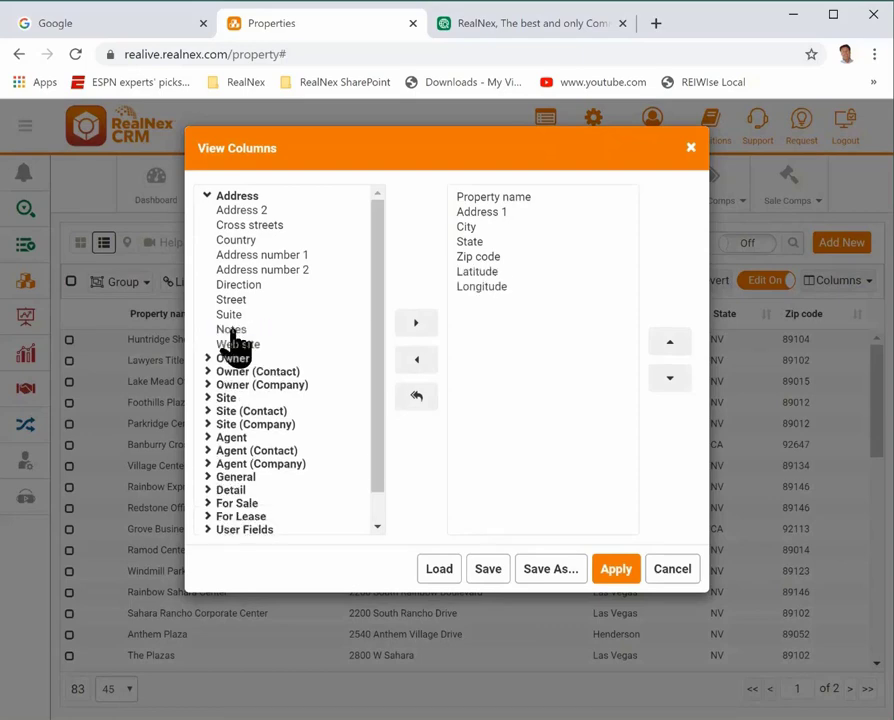
pyautogui.click(617, 569)
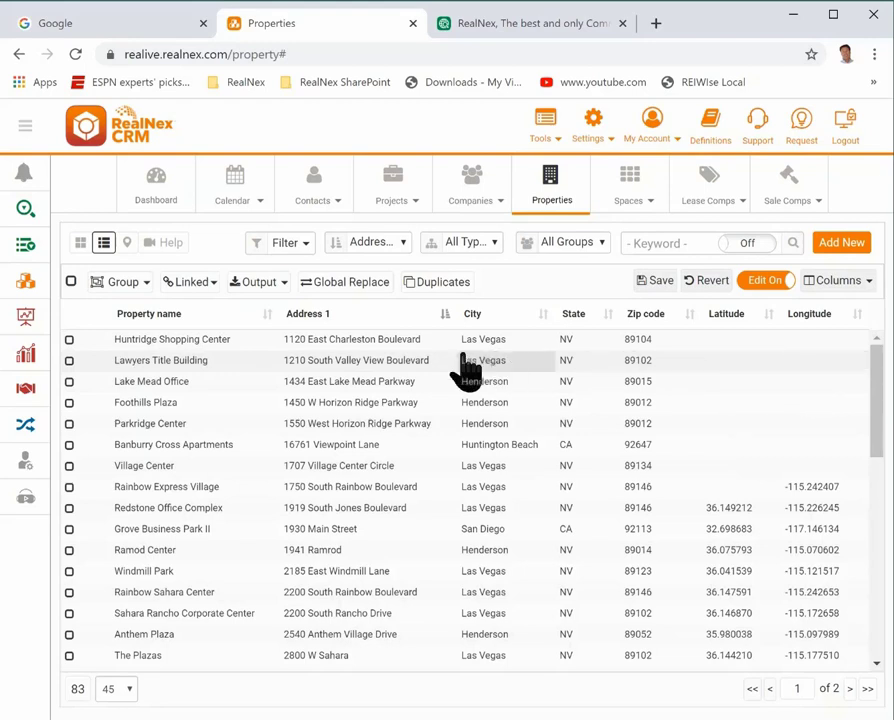
# Fill in the Lawyers Title Building's coordinates by re-selecting its street address from the Google suggestion
pyautogui.click(395, 366)
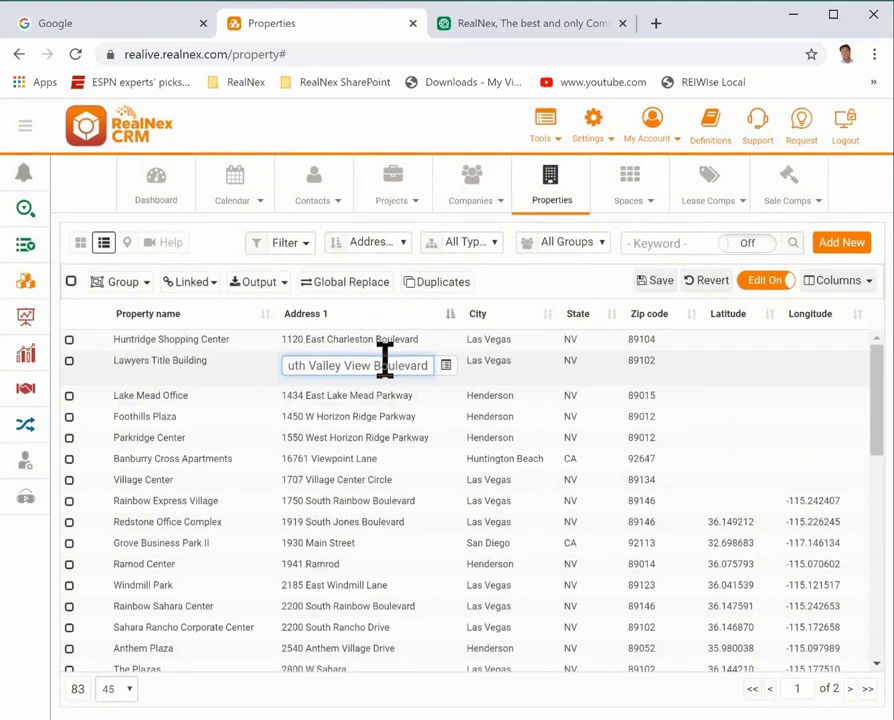
pyautogui.press('BackSpace')
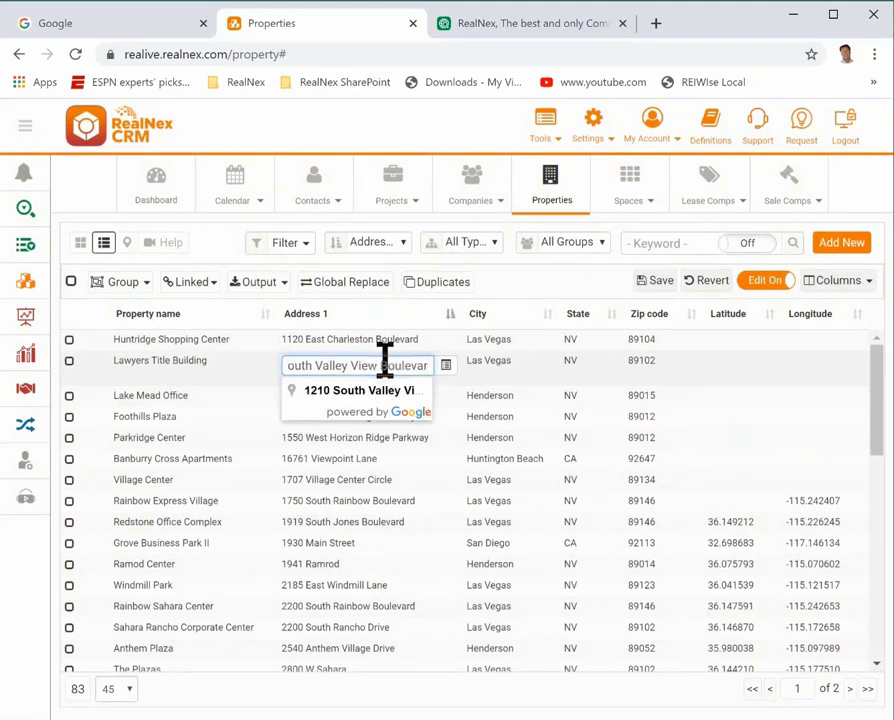
pyautogui.click(348, 398)
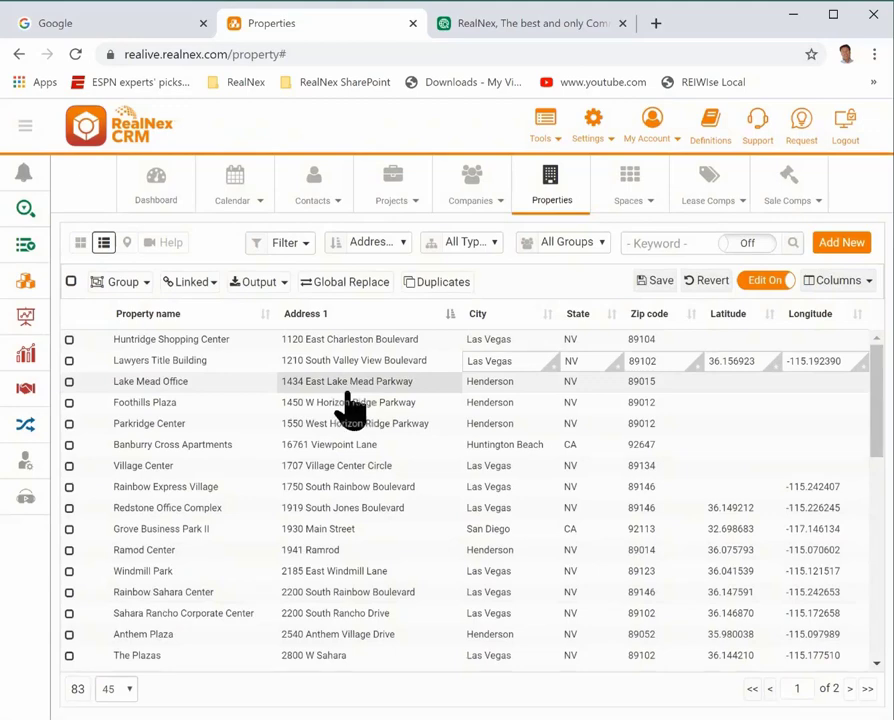
# Fill in coordinates for Foothills Plaza, Parkridge Center and Lake Mead Office by choosing the Google suggestion for each address
pyautogui.click(418, 404)
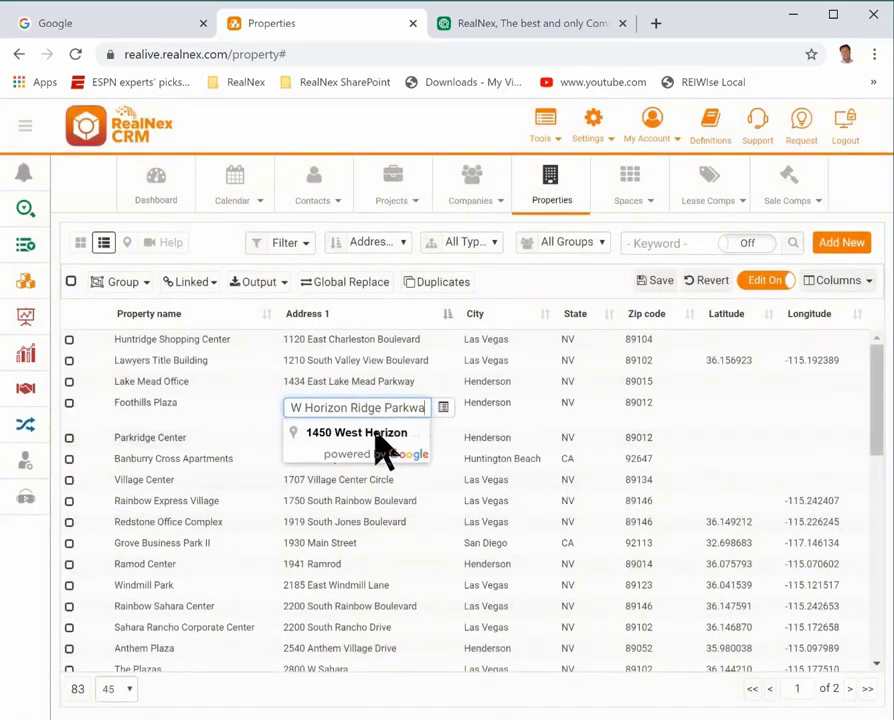
pyautogui.click(377, 441)
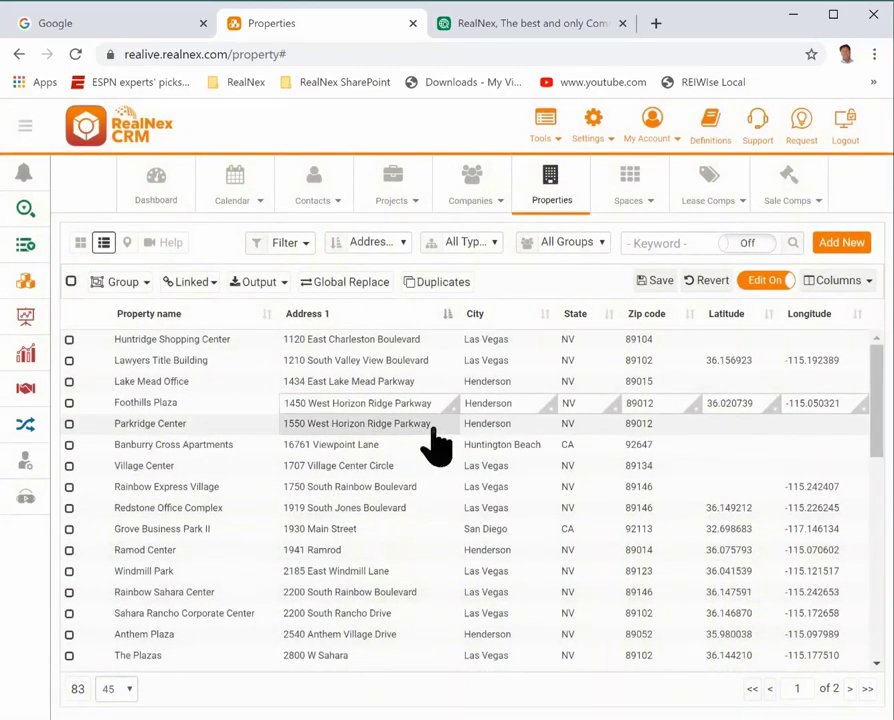
pyautogui.click(433, 425)
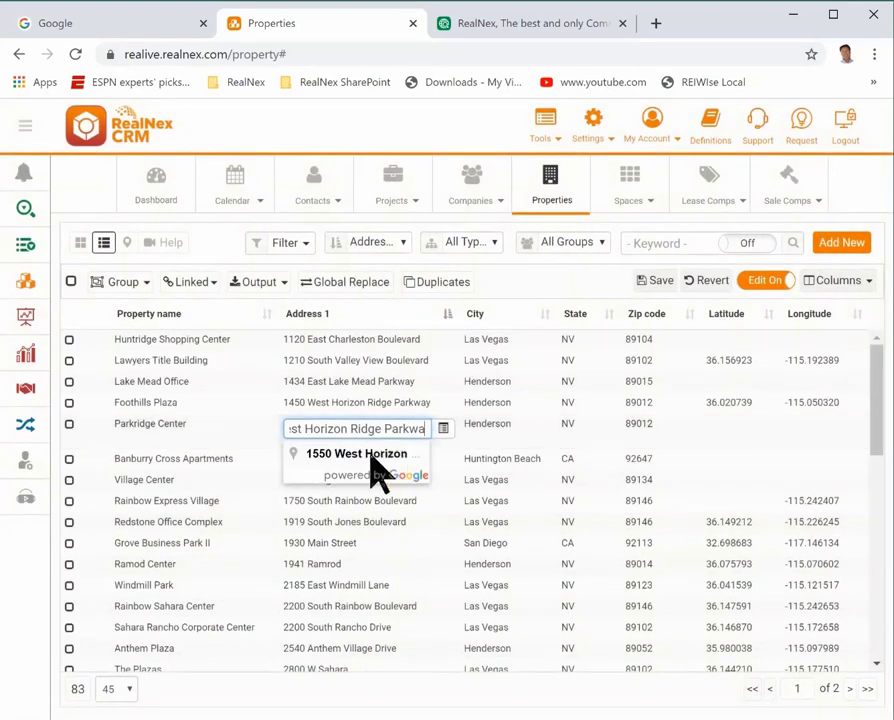
pyautogui.click(372, 457)
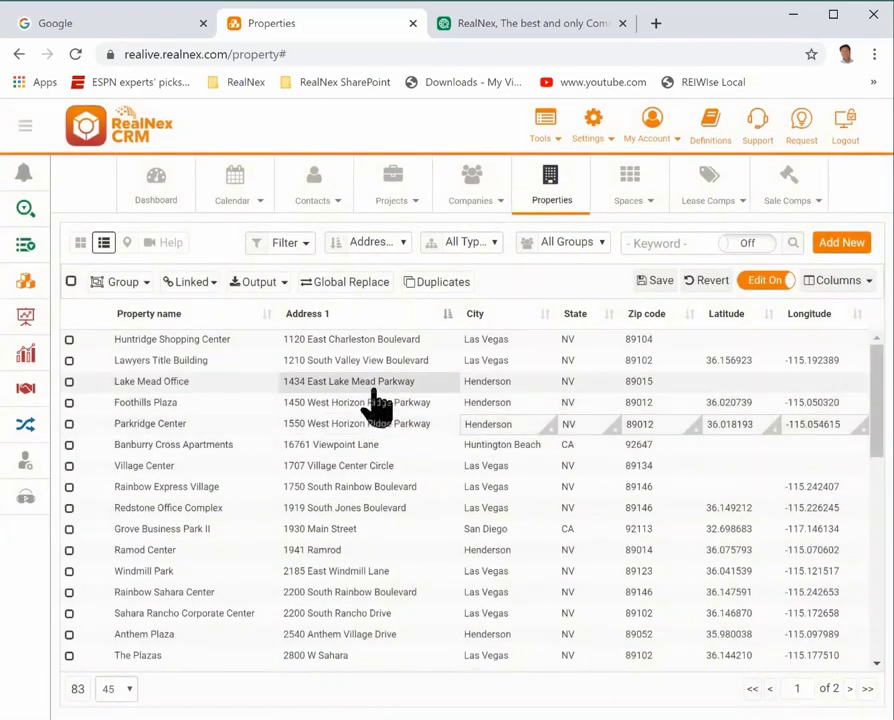
pyautogui.click(375, 388)
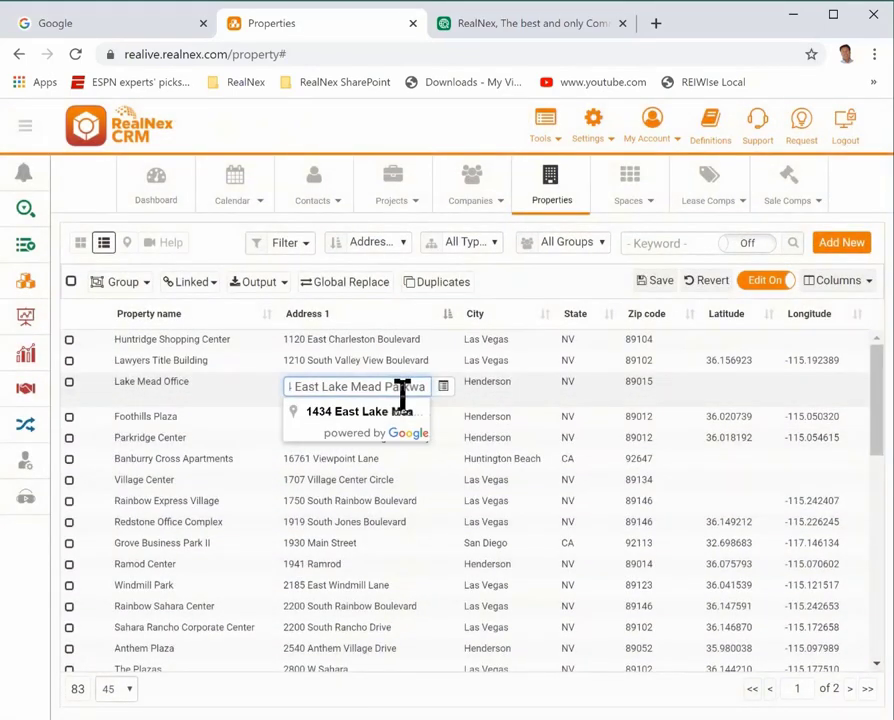
pyautogui.click(401, 411)
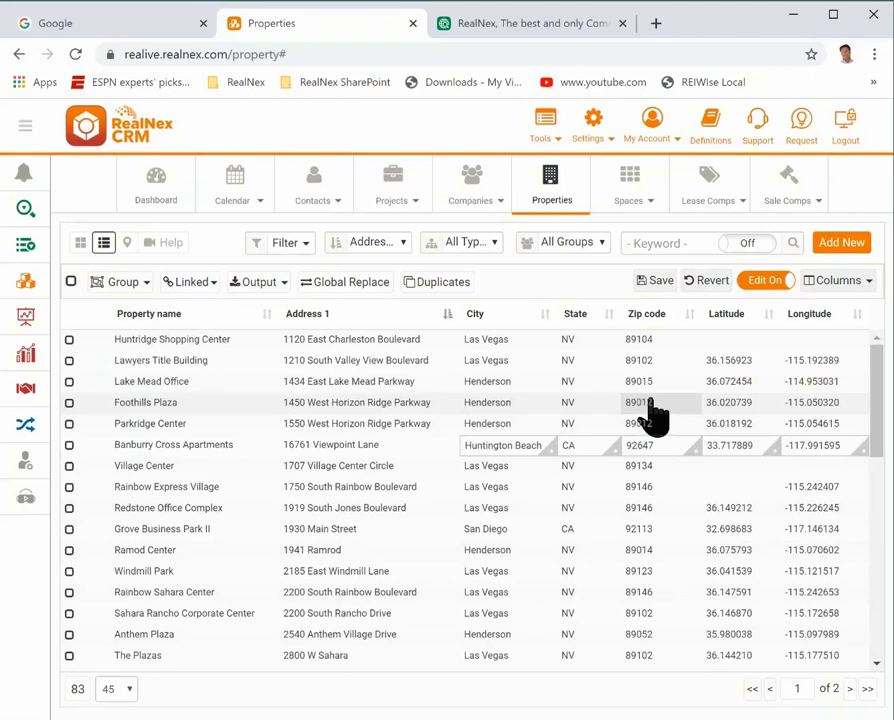
# Open maps.google.com in the RealNex website tab and look up the suggested Carlsbad address for the partial street address
pyautogui.click(575, 21)
pyautogui.write('maps.google.com')
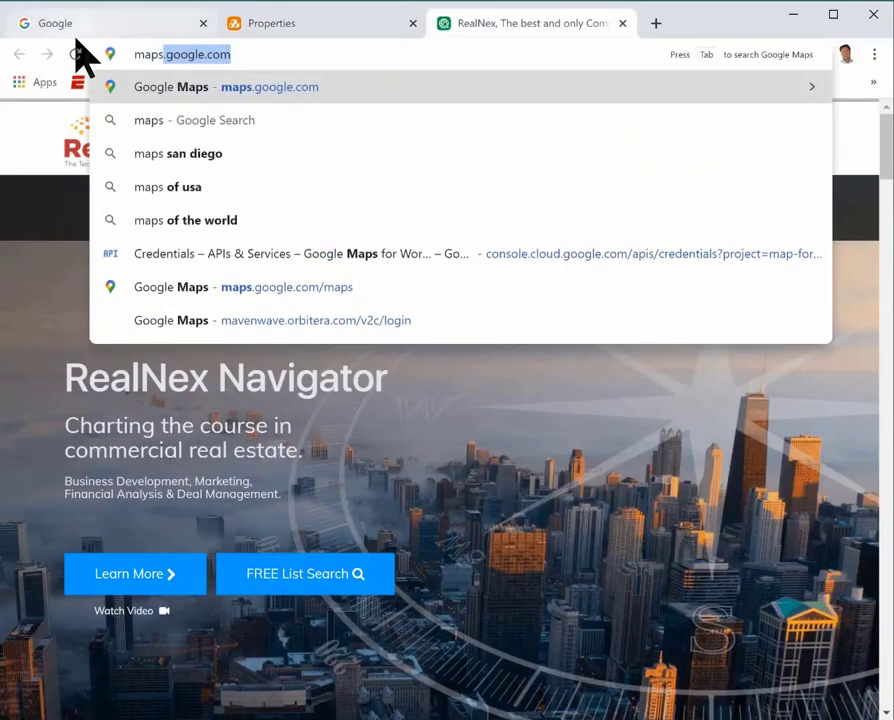
pyautogui.press('Return')
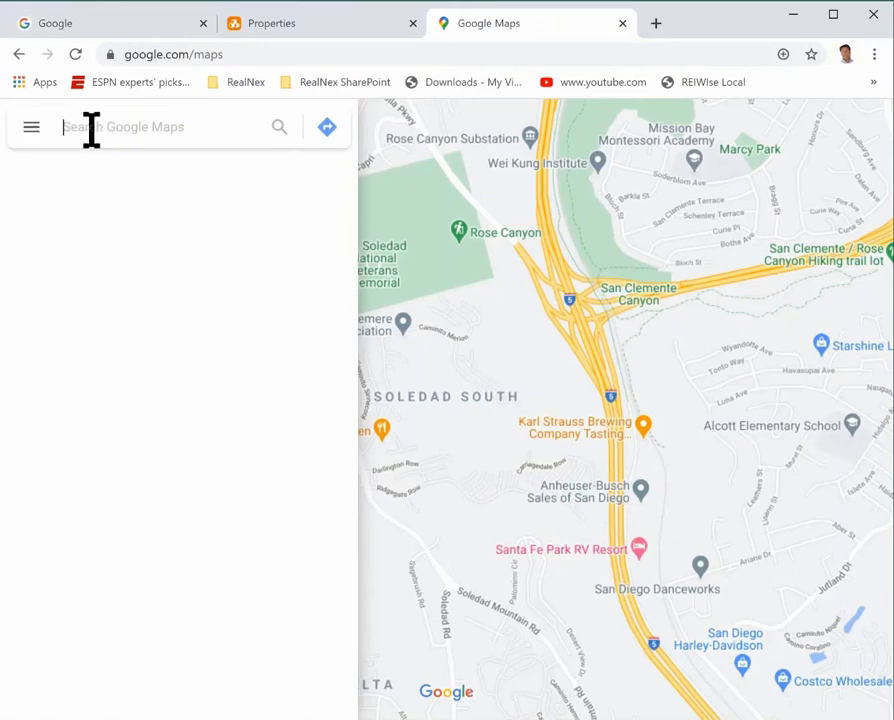
pyautogui.write('6336')
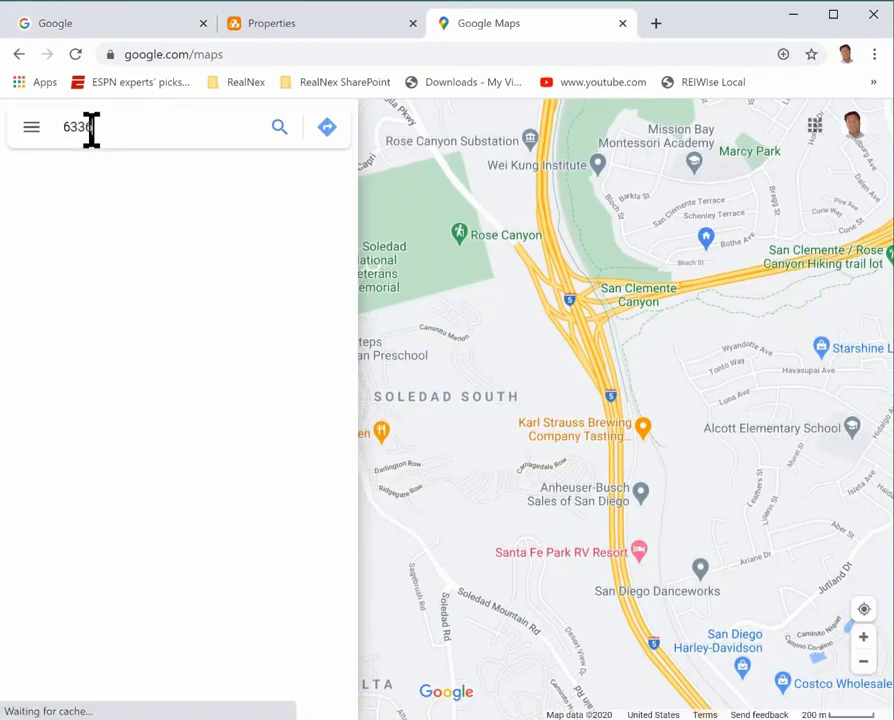
pyautogui.write(' green')
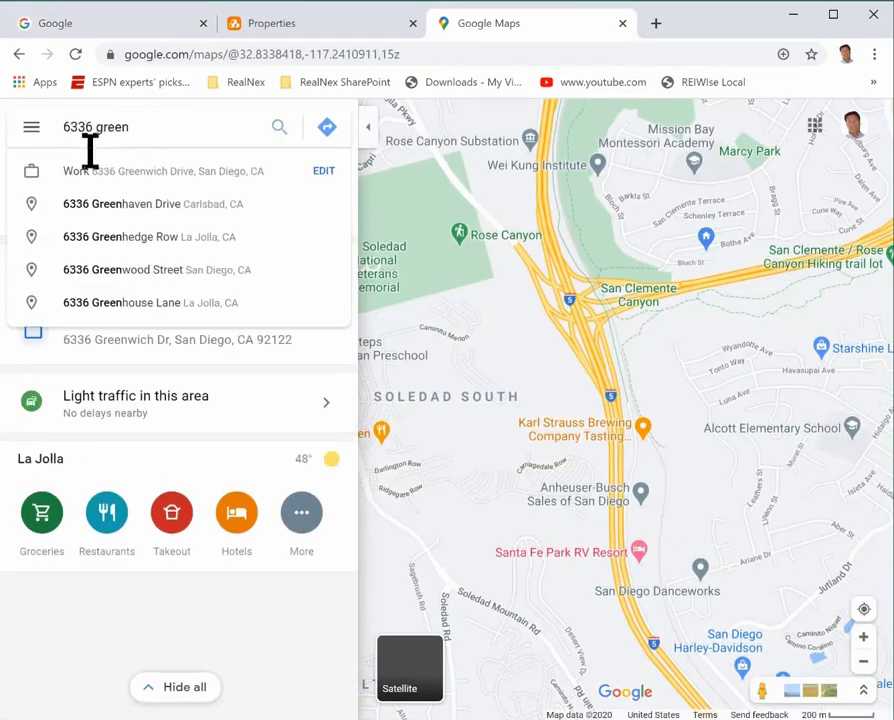
pyautogui.click(124, 205)
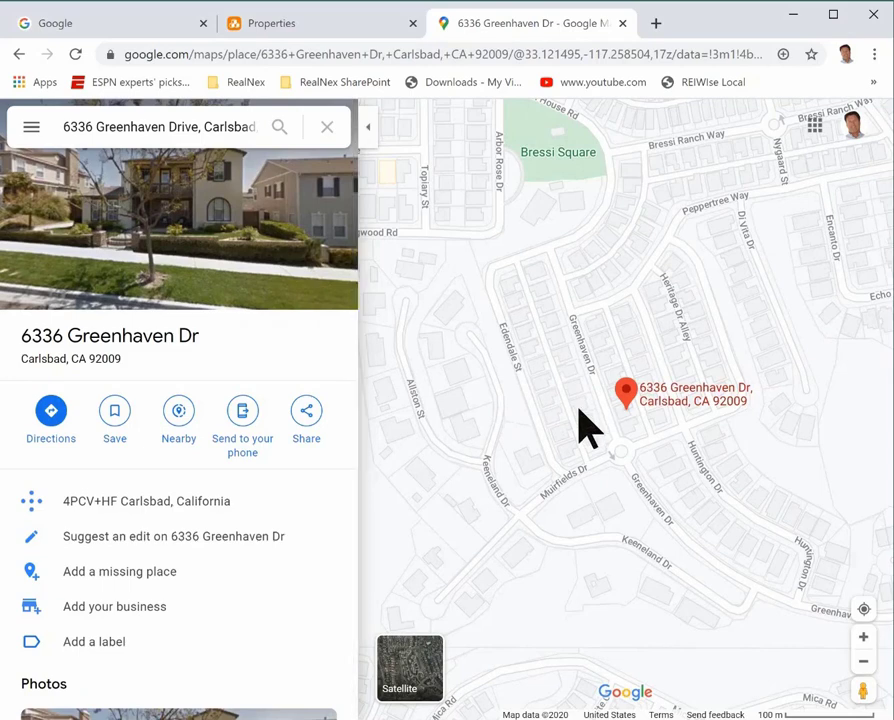
# Drop a pin on the empty land between Echo Ave and Palmetto Dr and select its coordinates for copying
pyautogui.moveTo(588, 426); pyautogui.dragTo(498, 344)
pyautogui.moveTo(567, 377); pyautogui.dragTo(370, 416)
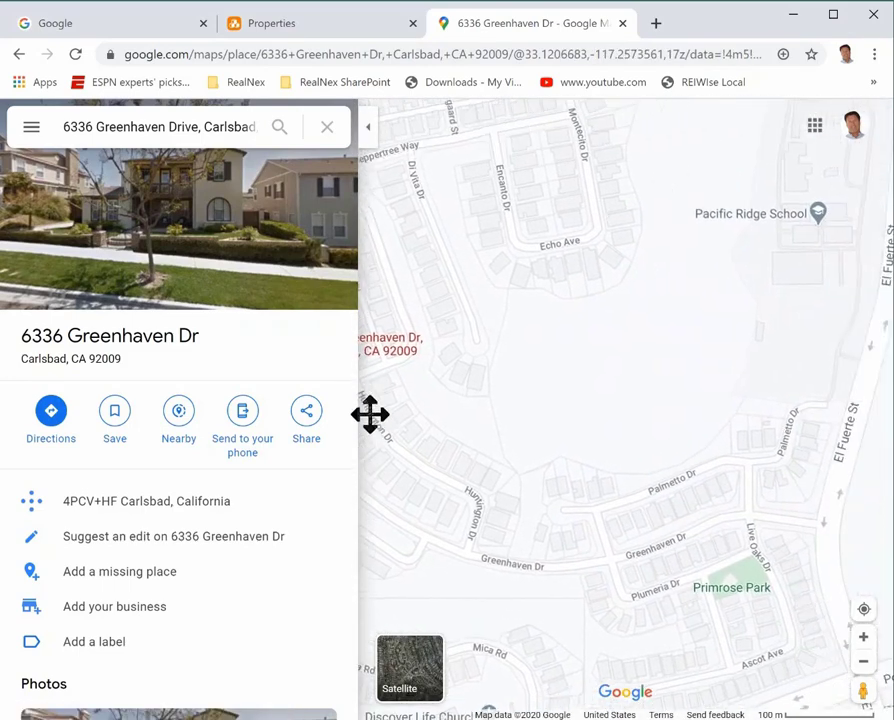
pyautogui.click(625, 345)
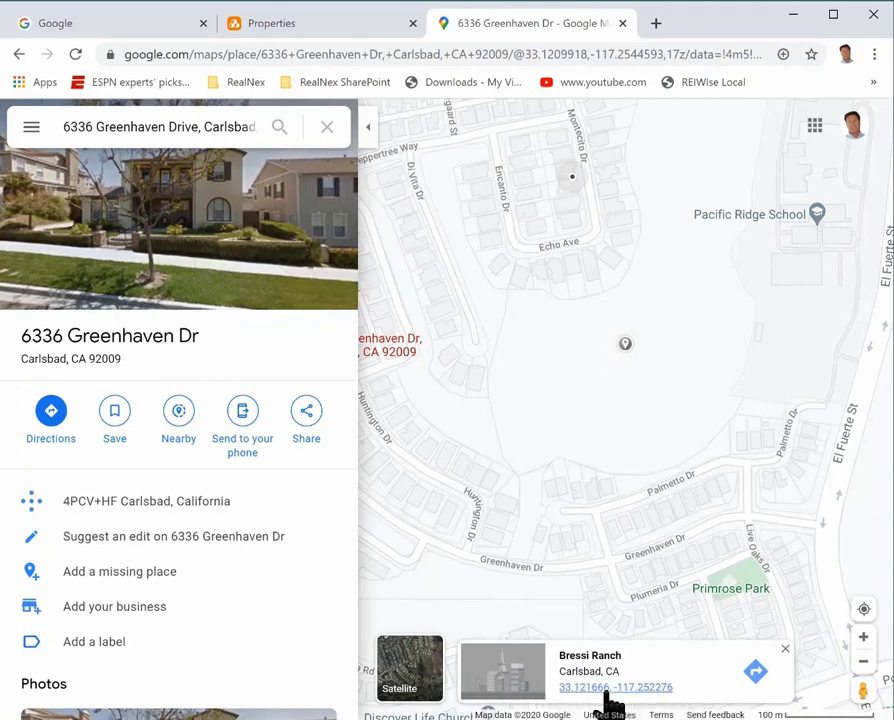
pyautogui.moveTo(556, 687); pyautogui.dragTo(678, 688)
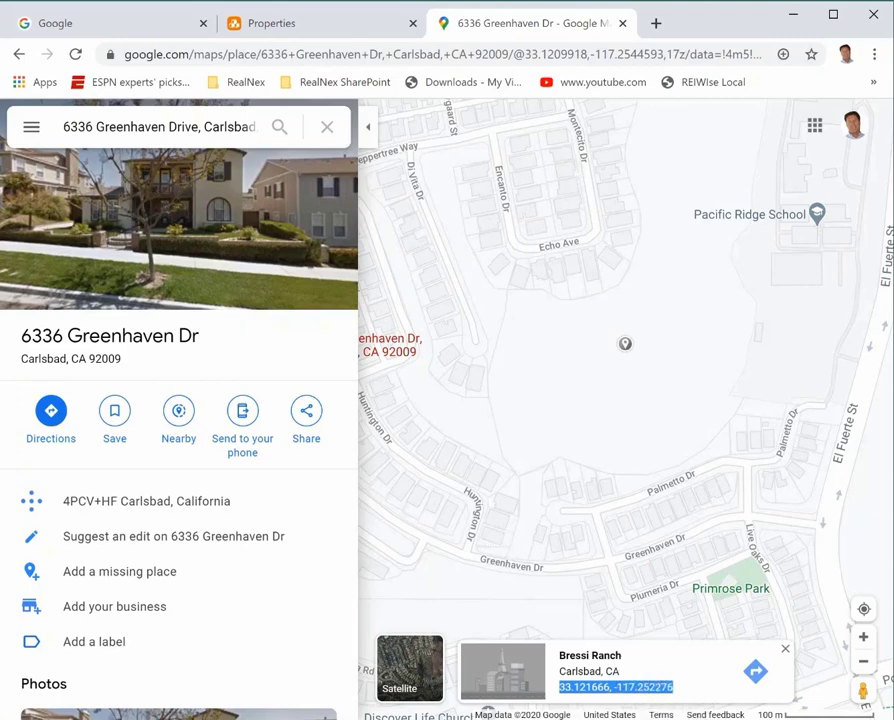
# Return to the RealNex property list and set Village Center's latitude to 33.121666
pyautogui.click(282, 22)
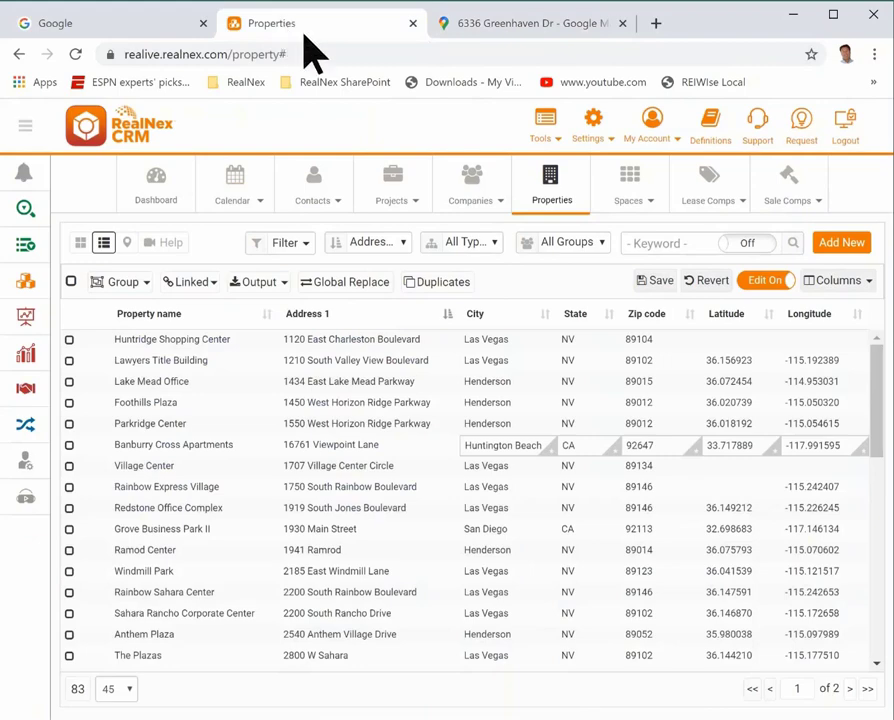
pyautogui.click(728, 468)
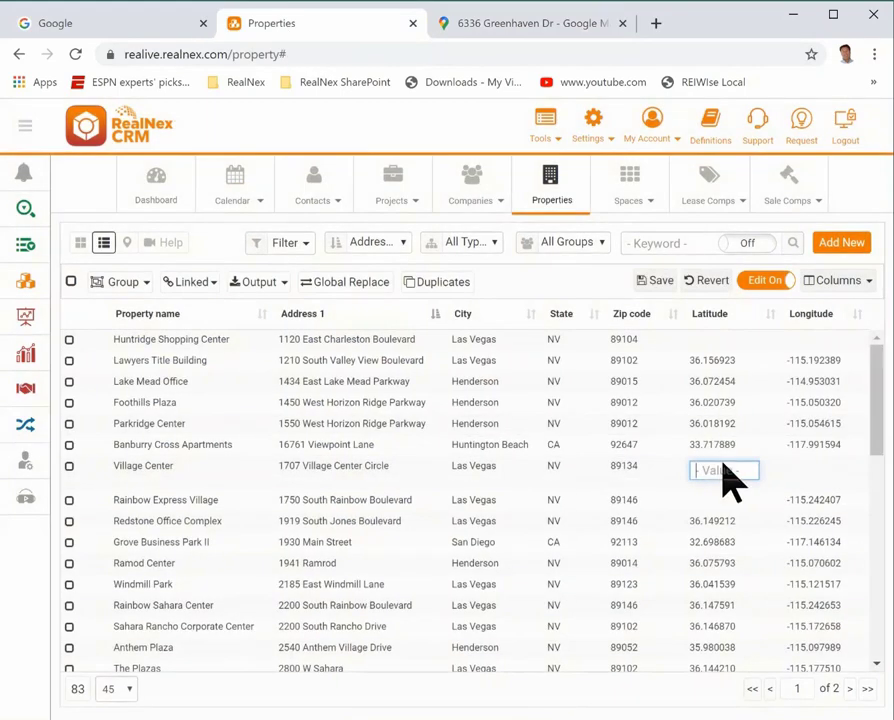
pyautogui.write('17.252276')
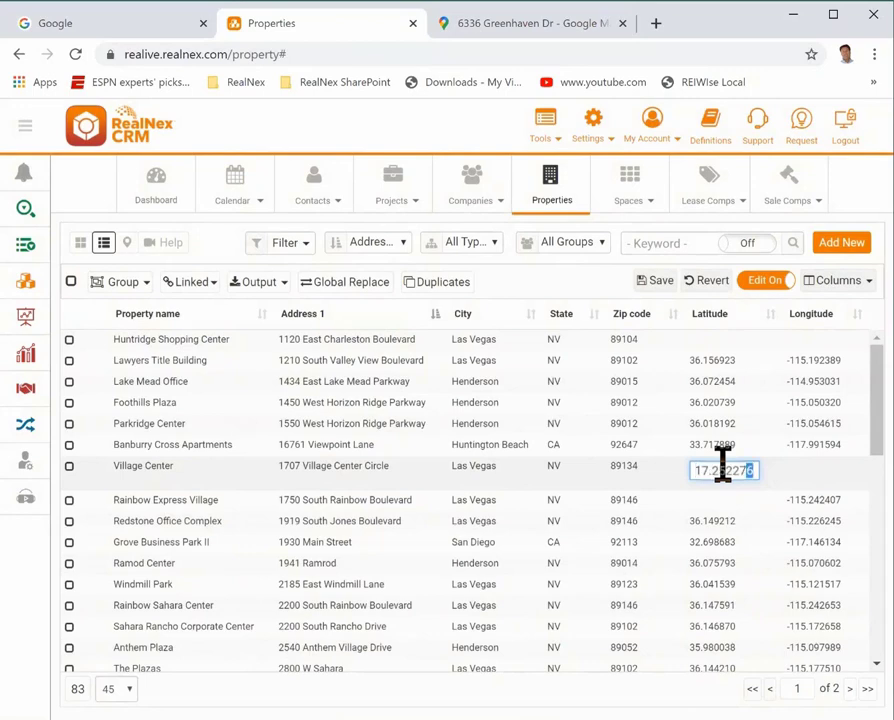
pyautogui.hotkey('ctrl', 'a')
pyautogui.write('33.121666')
# Set Village Center's longitude to -117.252276
pyautogui.click(800, 492)
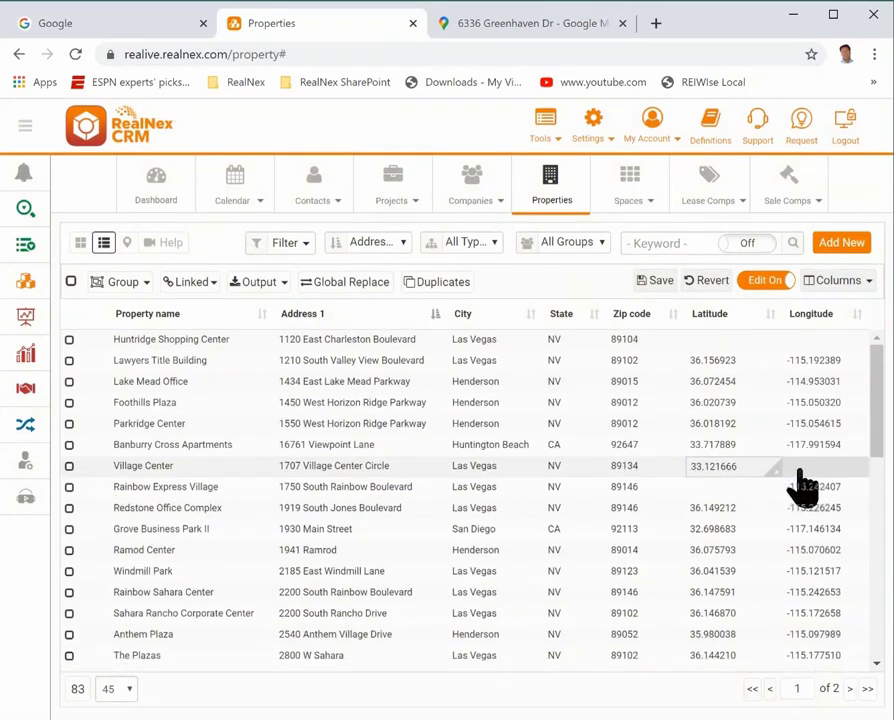
pyautogui.click(800, 490)
pyautogui.hotkey('ctrl', 'v')
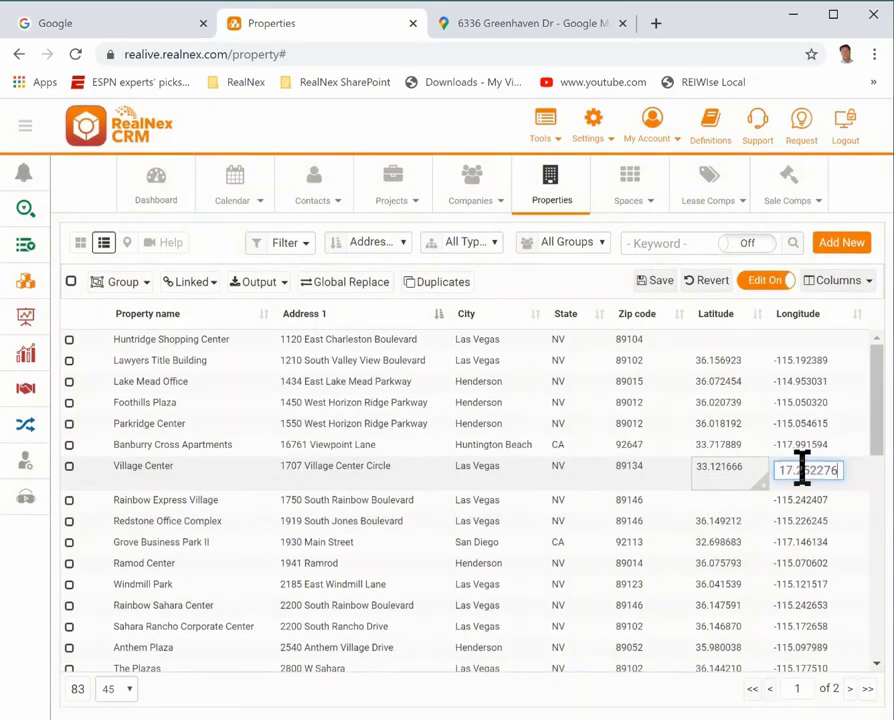
pyautogui.click(632, 490)
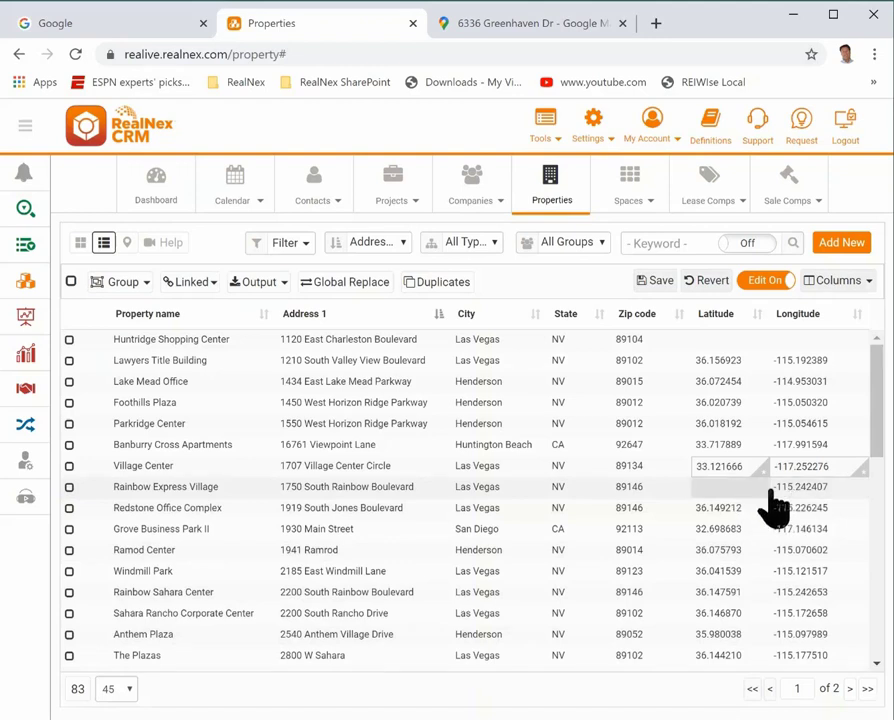
# Fill in Rainbow Express Village's coordinates from the first Google address suggestion, and open Grove Business Park II's Address 1 for editing
pyautogui.click(426, 486)
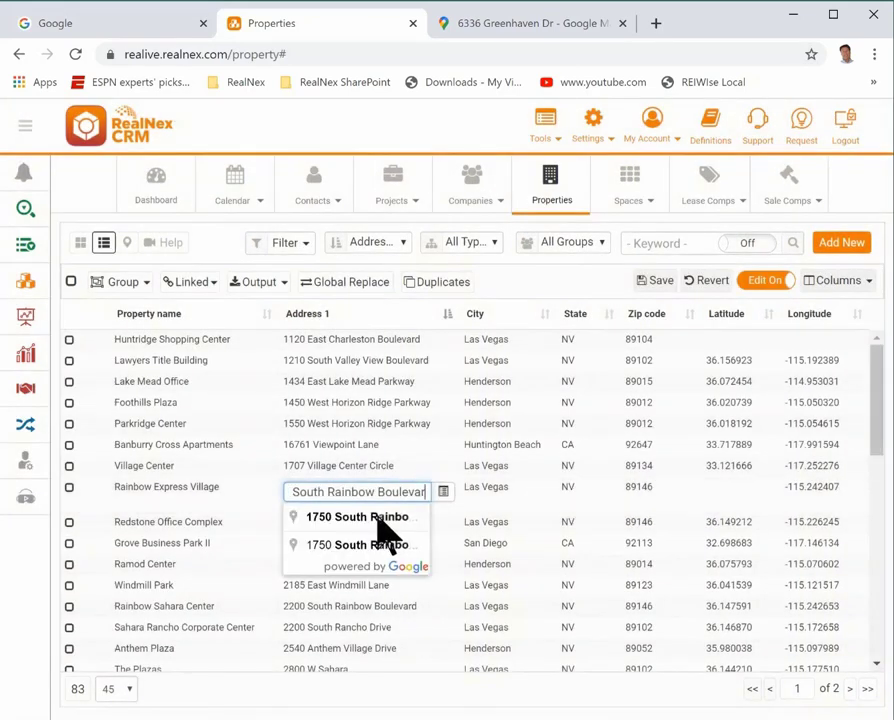
pyautogui.click(386, 518)
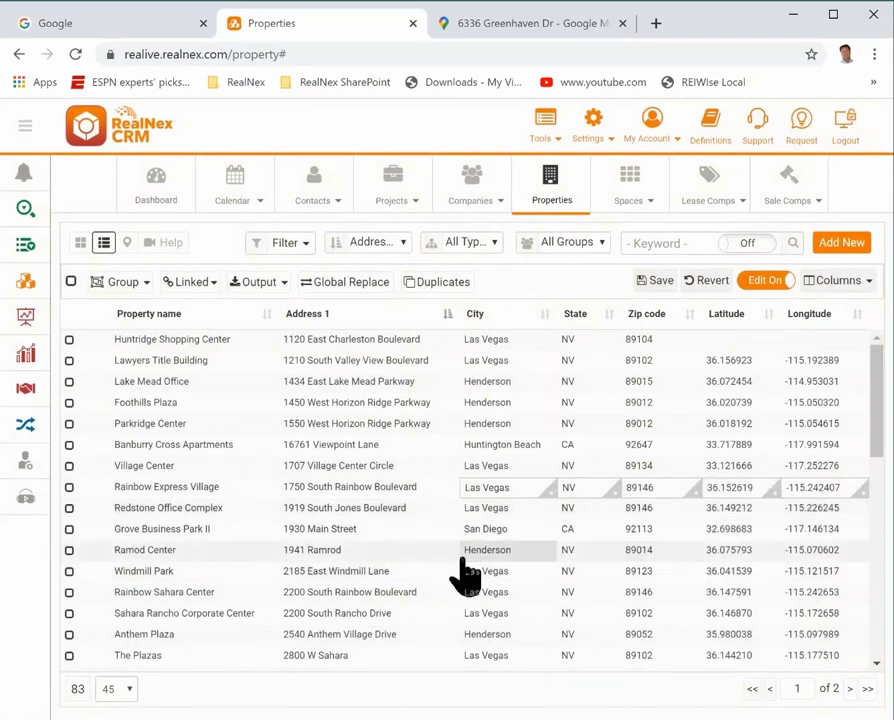
pyautogui.click(416, 532)
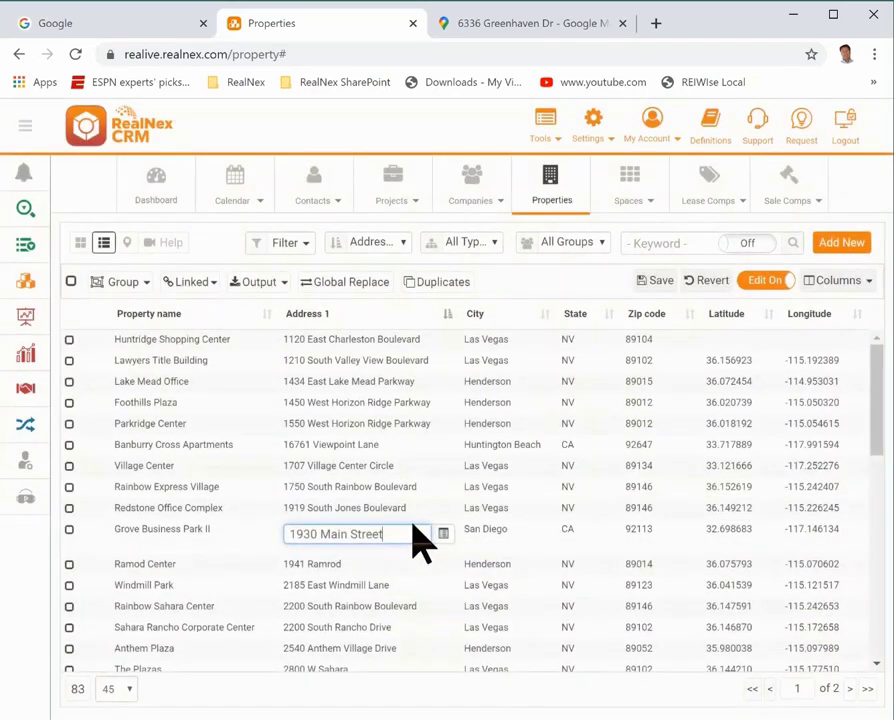
# View the properties on the map, return to the list and examine further rows for missing latitude and longitude
pyautogui.click(126, 244)
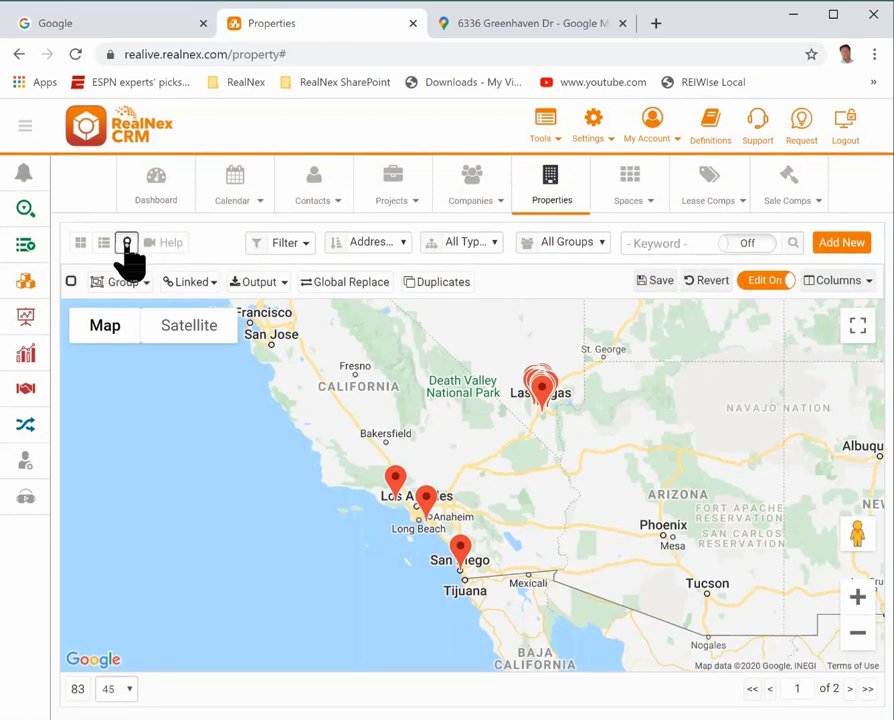
pyautogui.click(104, 243)
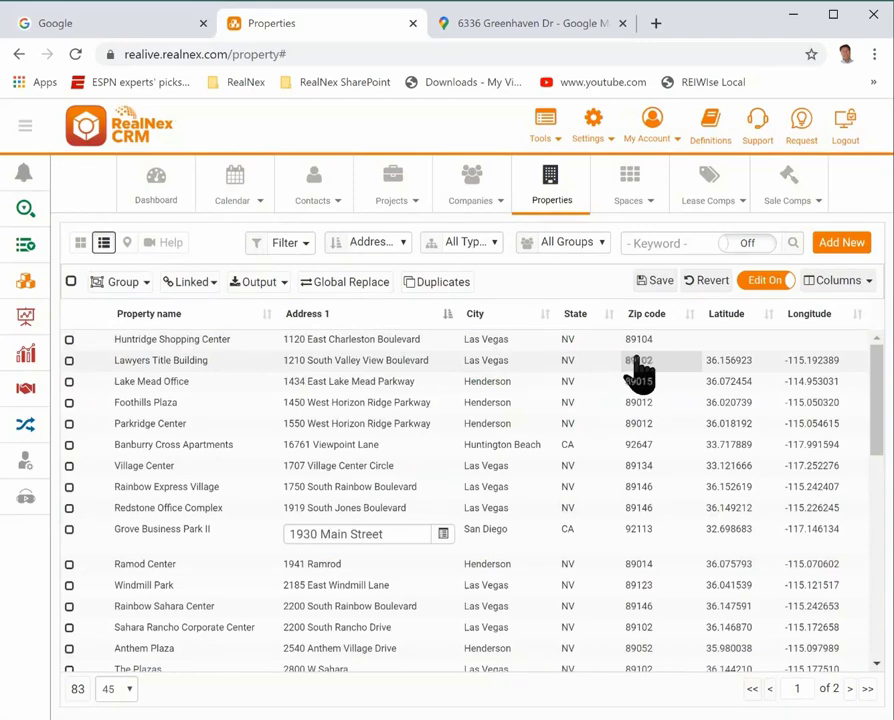
pyautogui.scroll(-5, 667, 598)
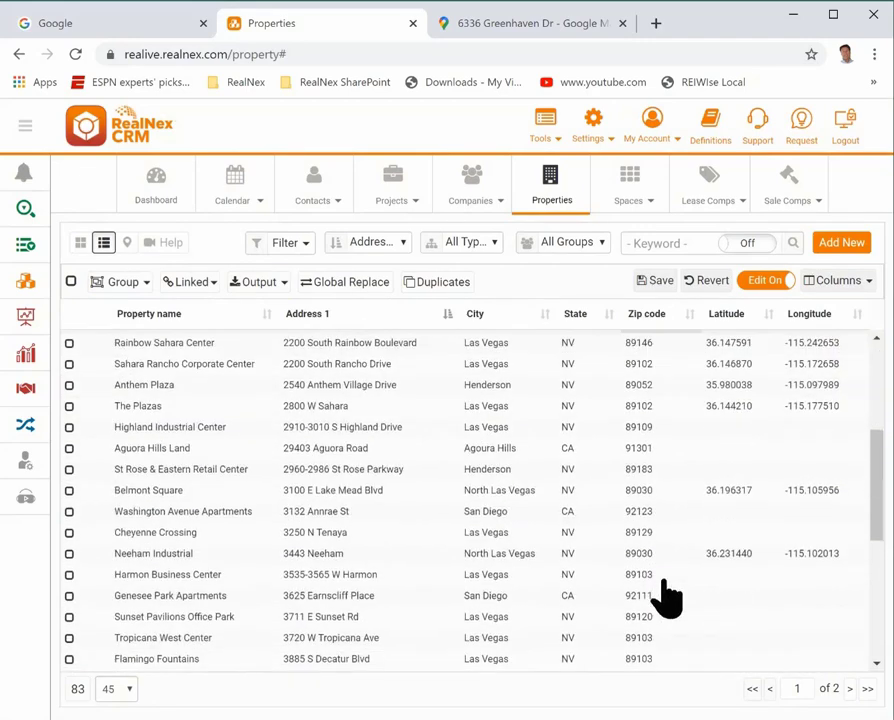
pyautogui.scroll(-2, 667, 598)
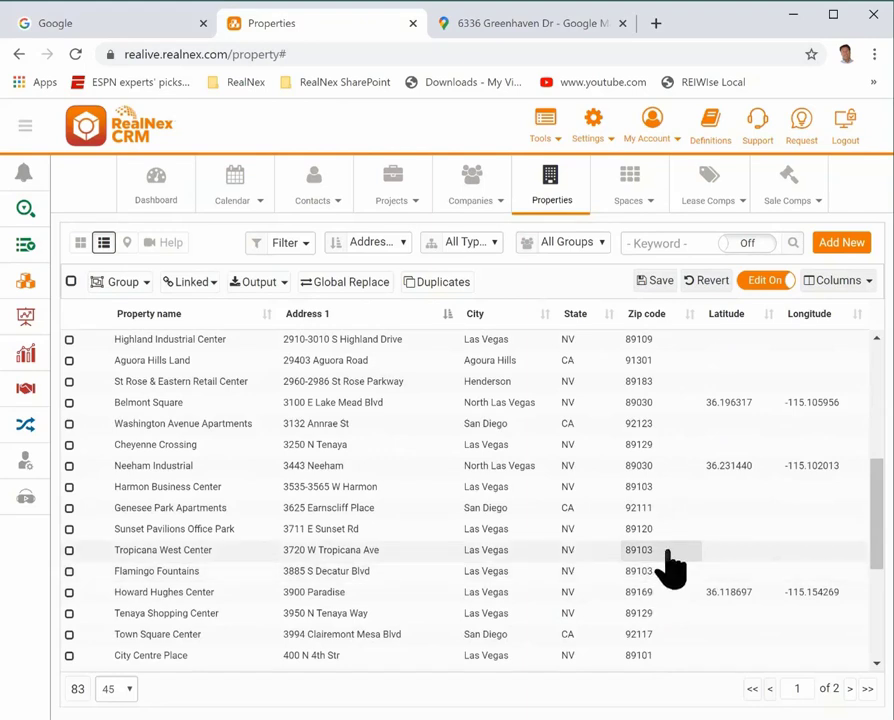